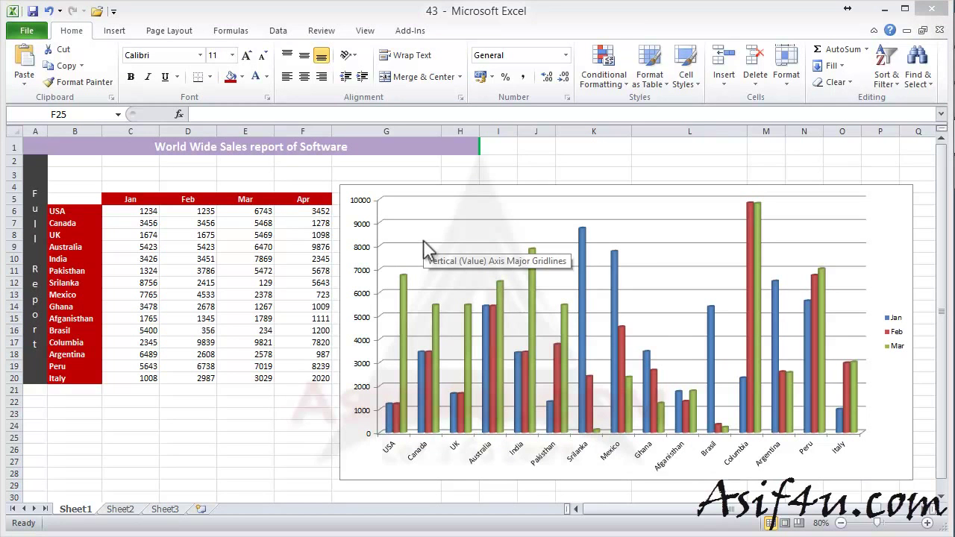
# - Select the 3-D software sales column chart on Sheet1
pyautogui.click(371, 195)
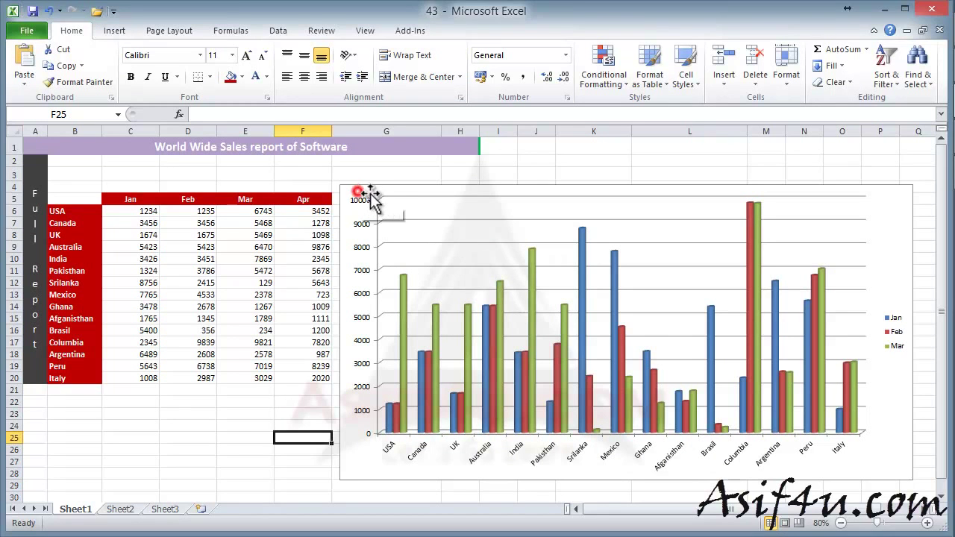
pyautogui.click(394, 185)
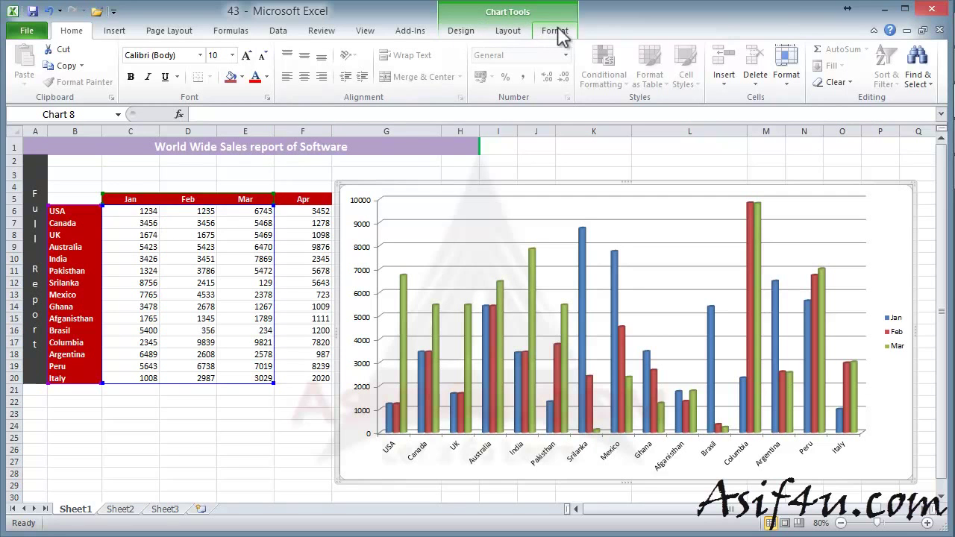
# - Apply the row 4, column 2 multicolour 3-D chart style, leaving the gallery without further changes
pyautogui.click(476, 36)
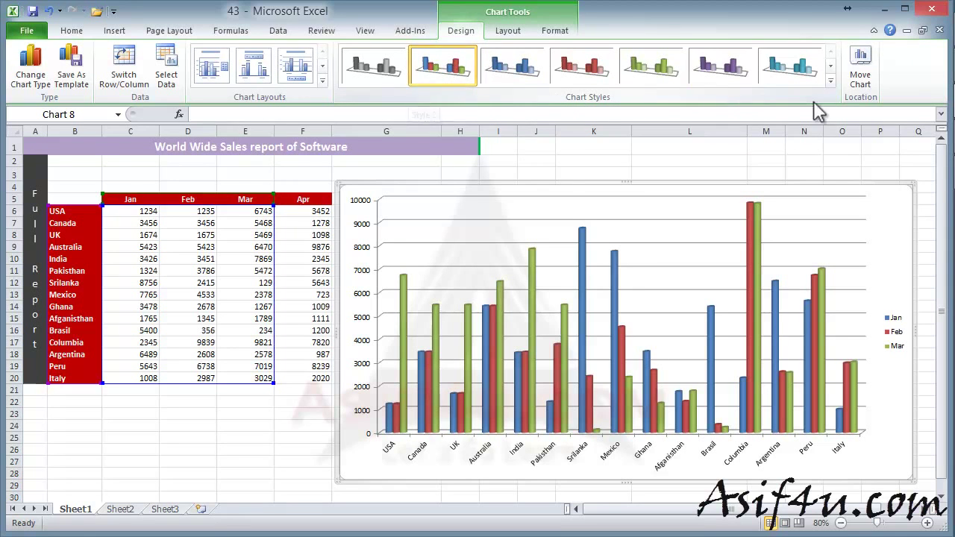
pyautogui.click(830, 81)
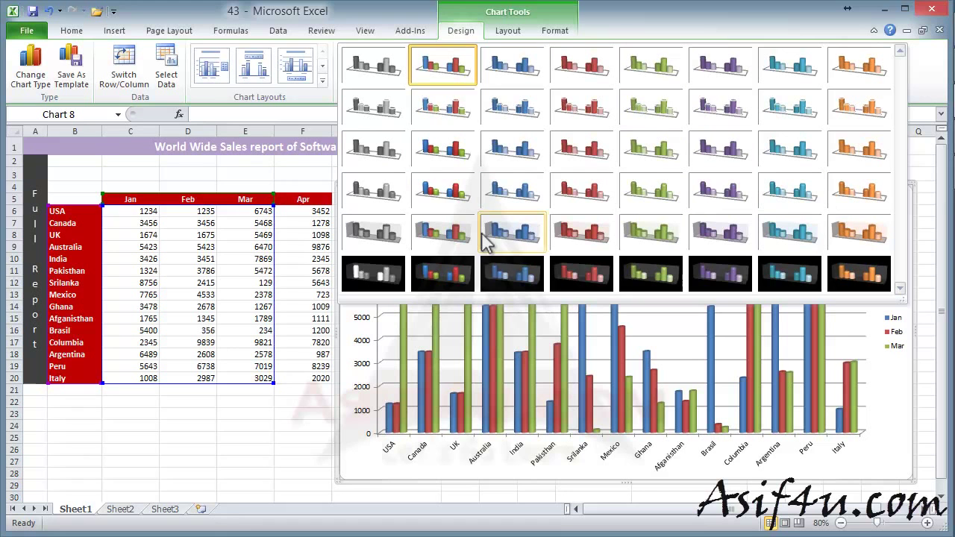
pyautogui.click(461, 212)
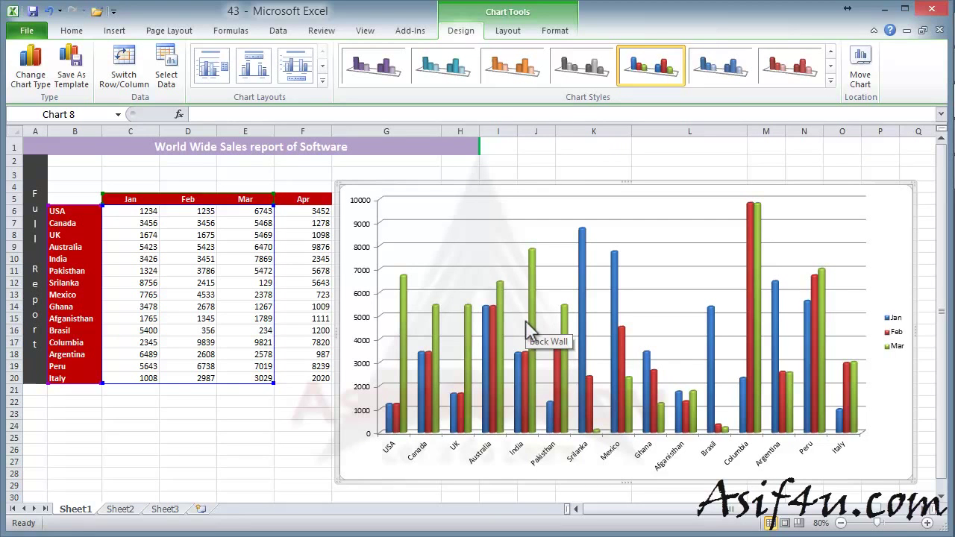
pyautogui.click(831, 80)
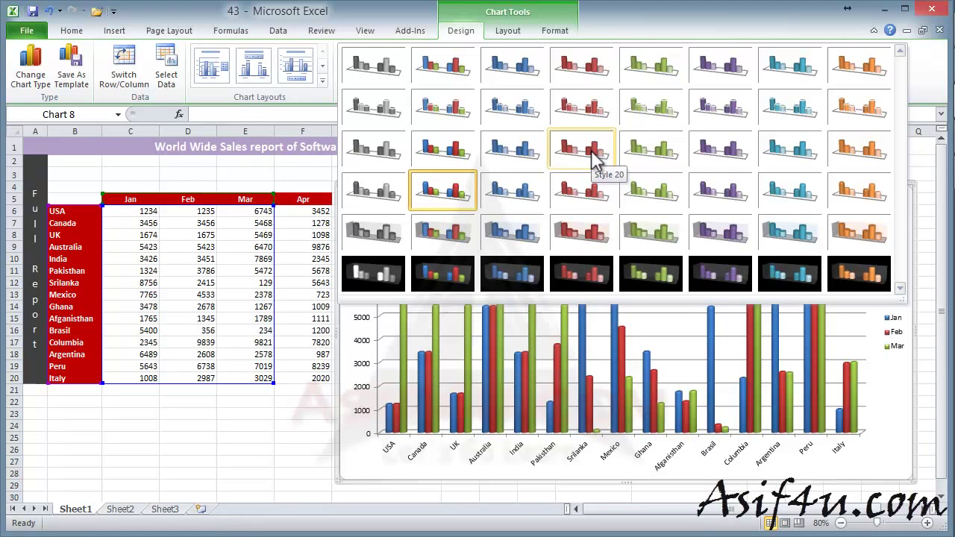
pyautogui.press('Escape')
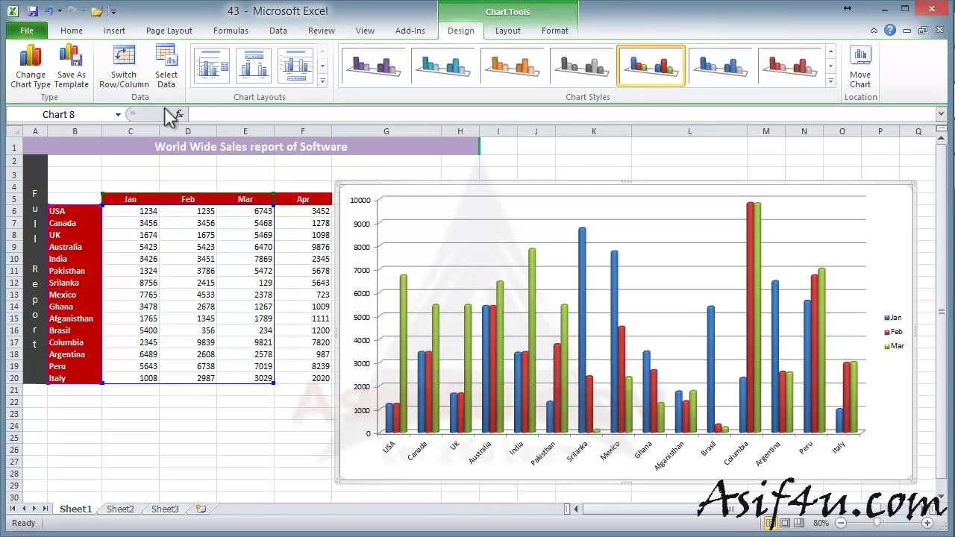
pyautogui.click(138, 77)
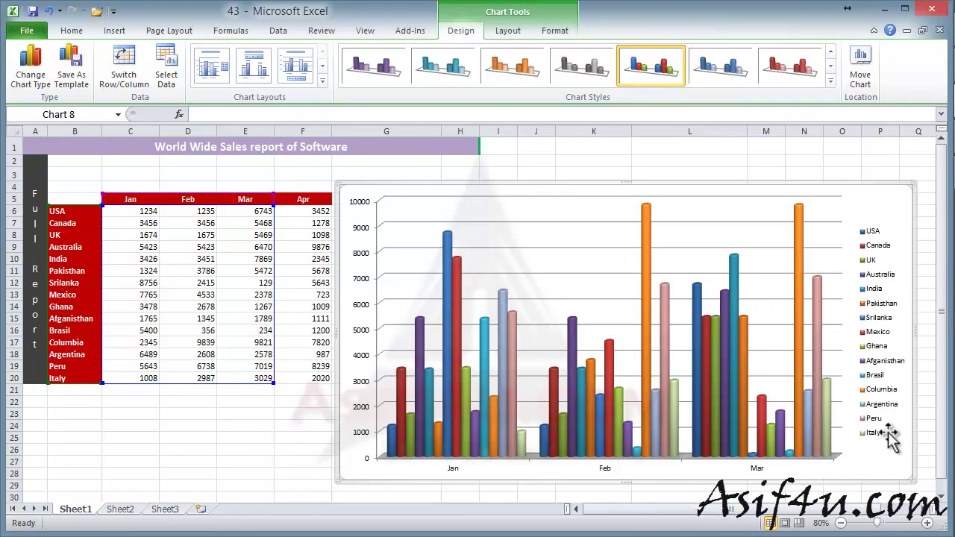
pyautogui.click(142, 74)
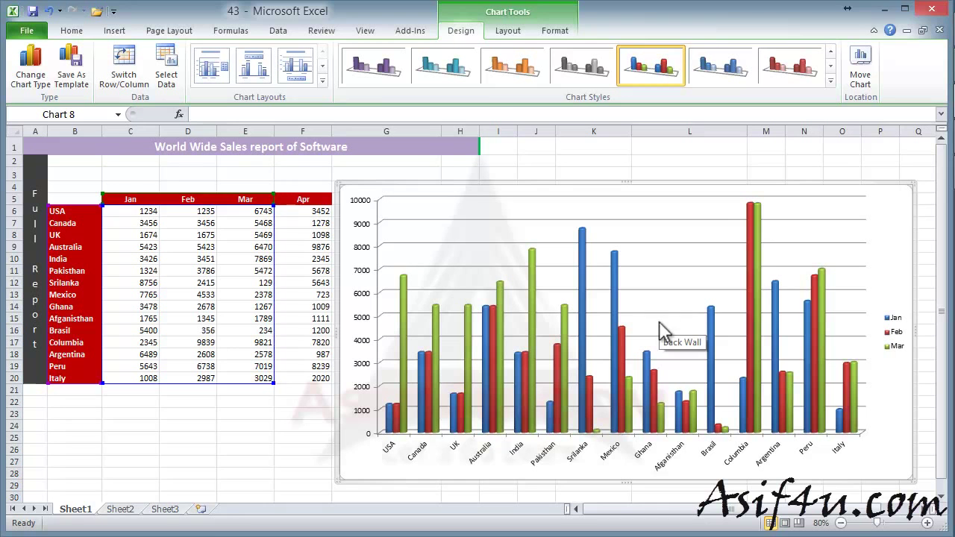
# - Move the sales chart onto a new chart sheet named Chart2
pyautogui.click(866, 67)
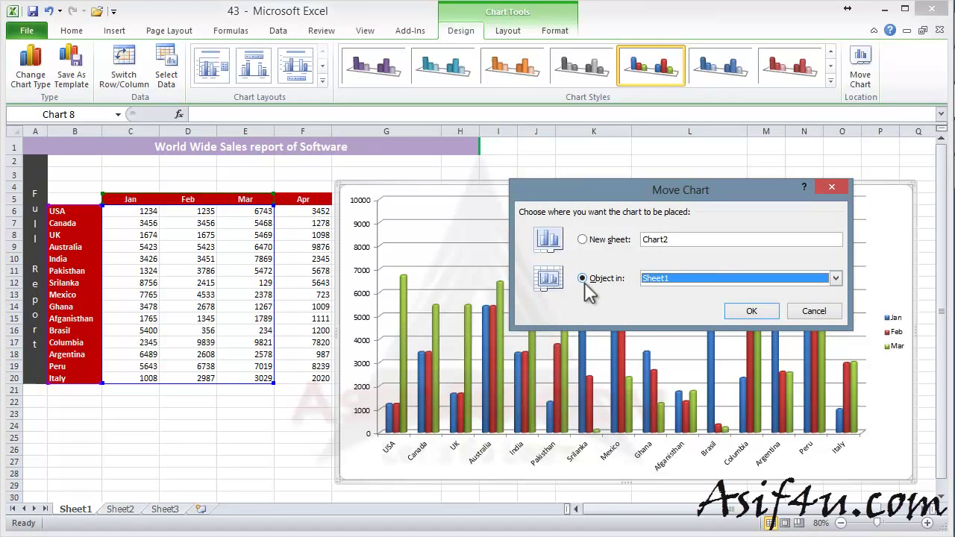
pyautogui.click(583, 239)
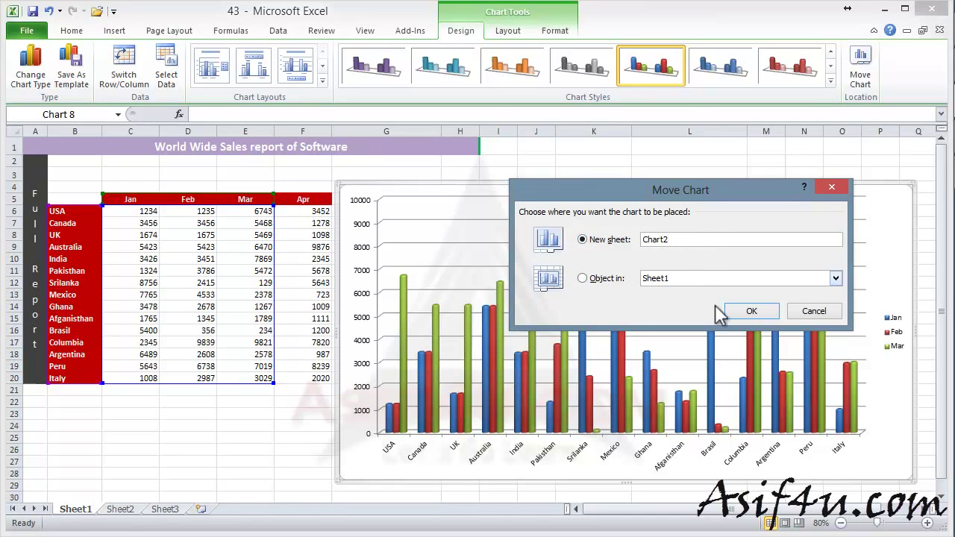
pyautogui.click(751, 312)
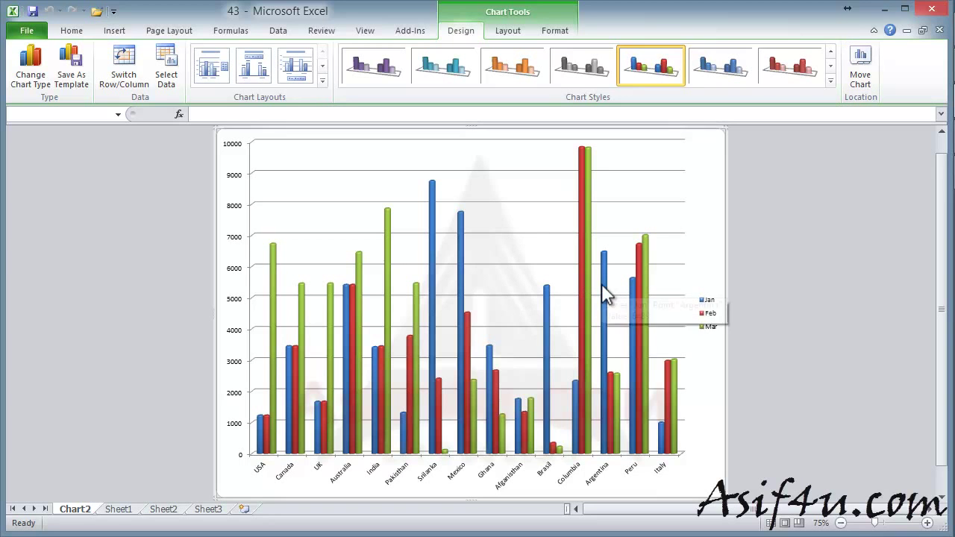
# - Draw a trial text box near the top of the chart, then undo it
pyautogui.click(508, 33)
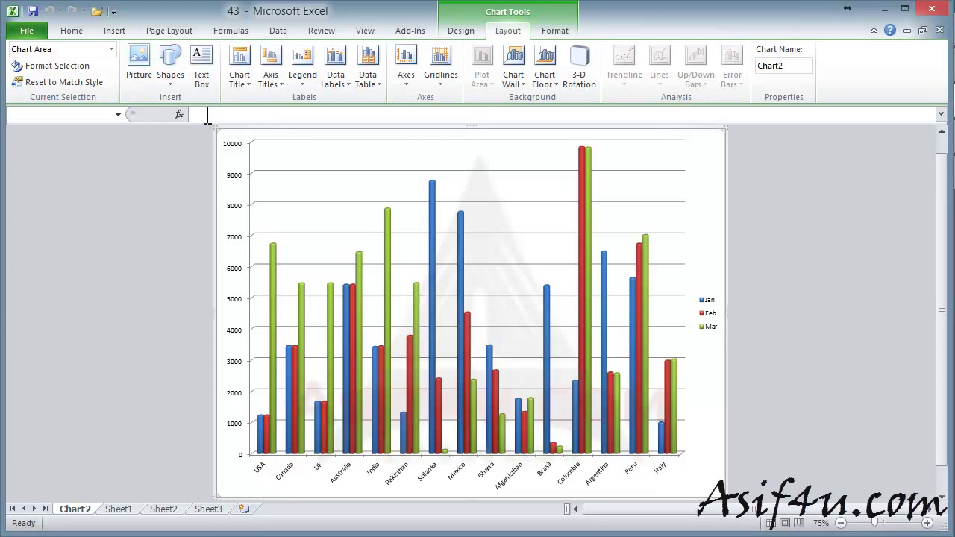
pyautogui.click(172, 82)
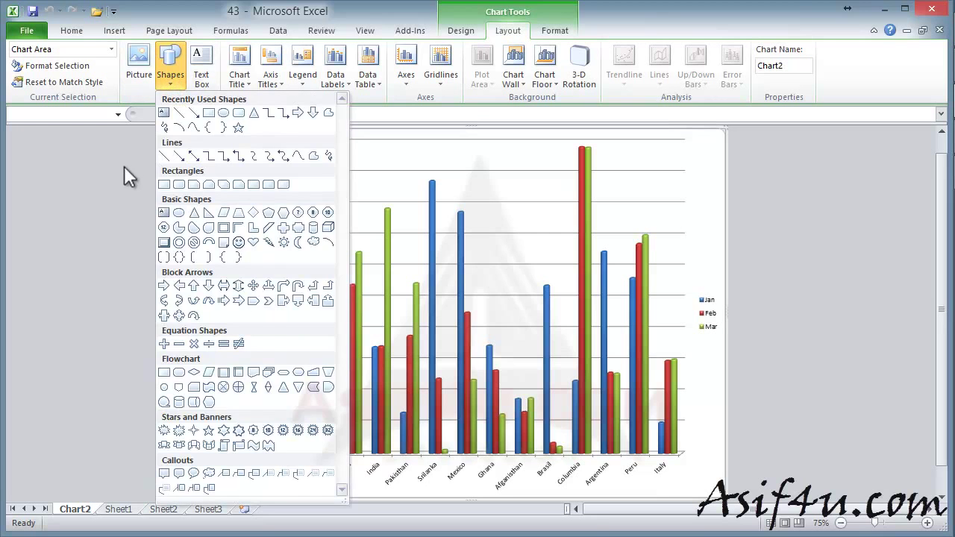
pyautogui.click(124, 166)
pyautogui.click(200, 78)
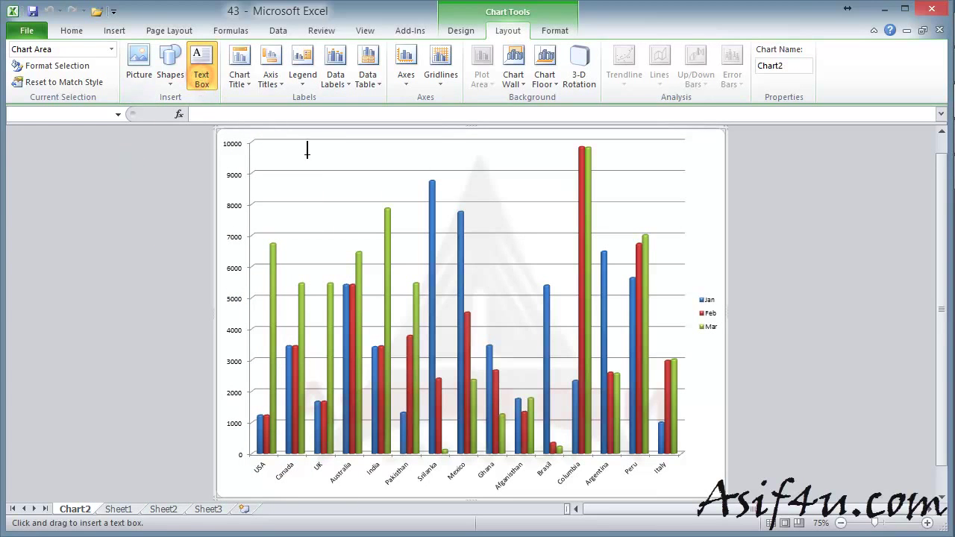
pyautogui.moveTo(306, 154); pyautogui.dragTo(449, 198)
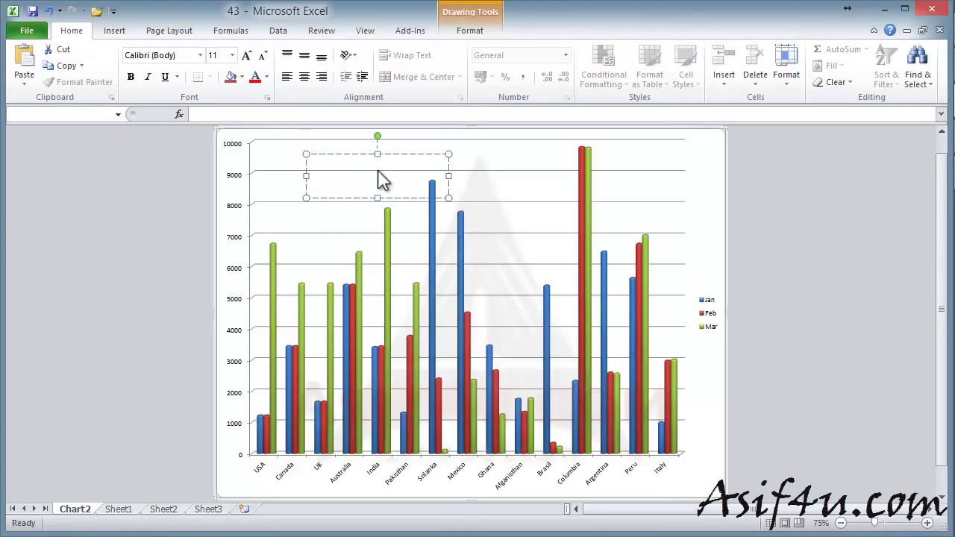
pyautogui.hotkey('ctrl', 'z')
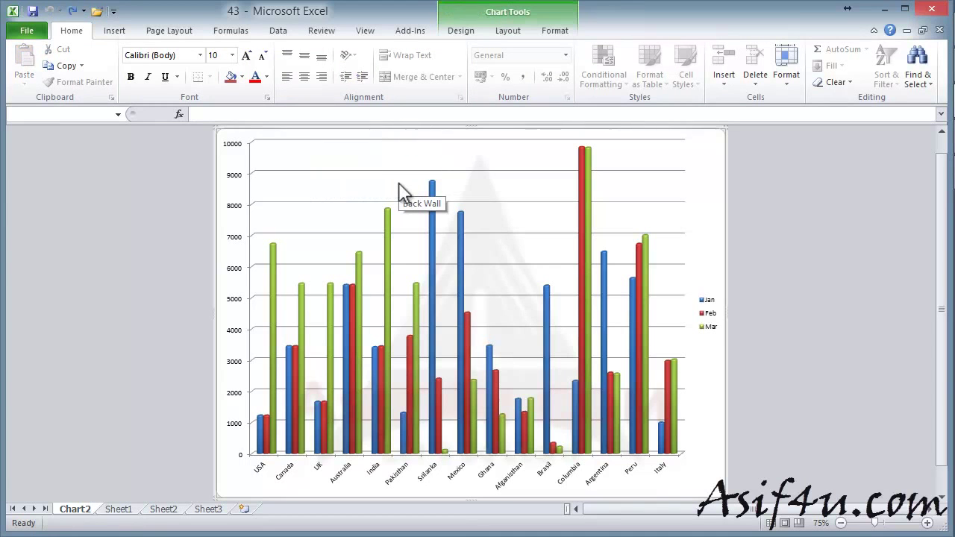
# - Bring up the Chart Title placement choices under Chart Tools Layout
pyautogui.click(356, 207)
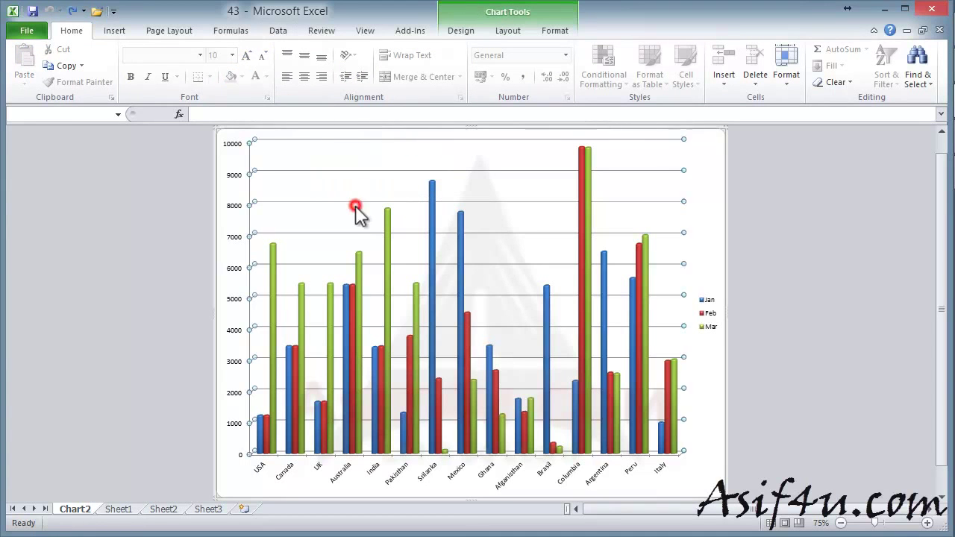
pyautogui.click(233, 150)
pyautogui.click(215, 134)
pyautogui.click(506, 30)
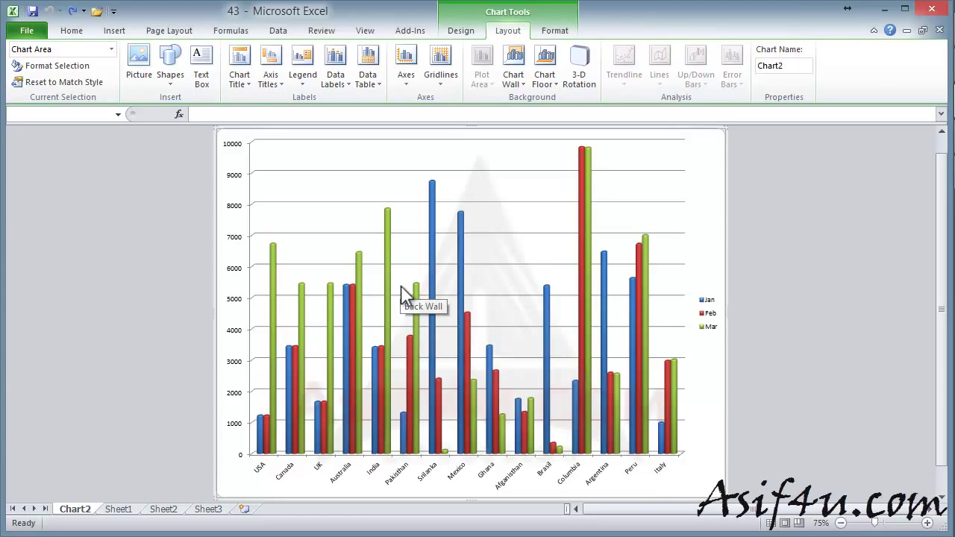
pyautogui.click(251, 84)
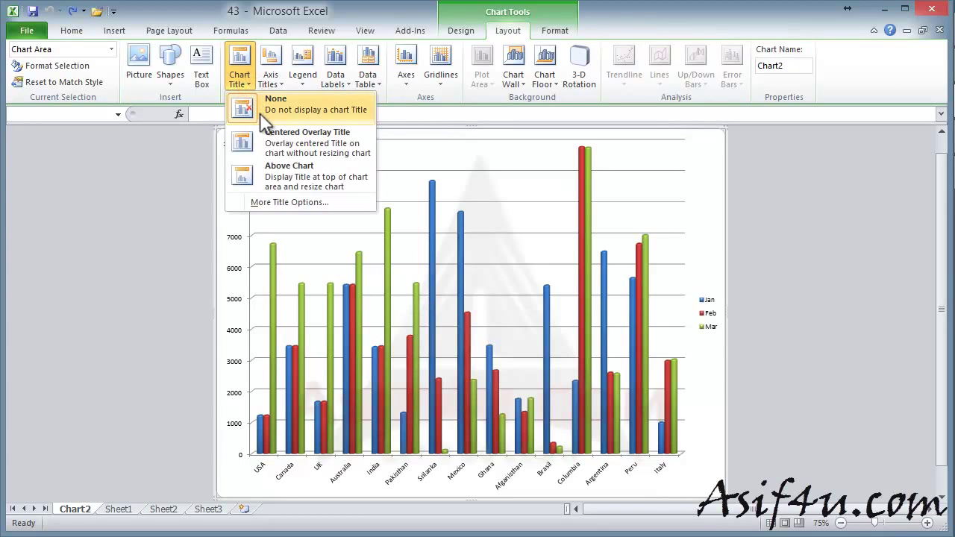
# - Add the title 'Sales report of Software' above the chart and select it
pyautogui.click(306, 183)
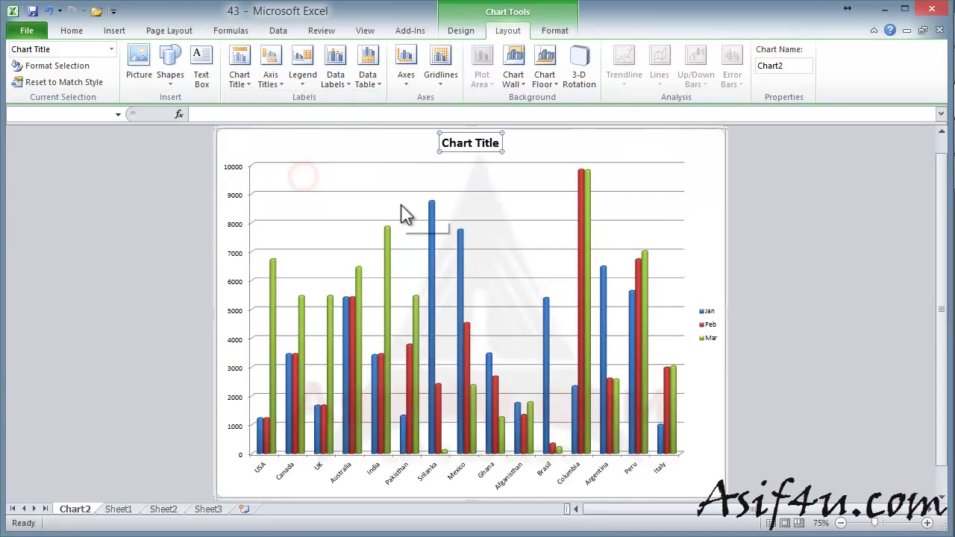
pyautogui.click(495, 144)
pyautogui.moveTo(501, 148); pyautogui.dragTo(440, 143)
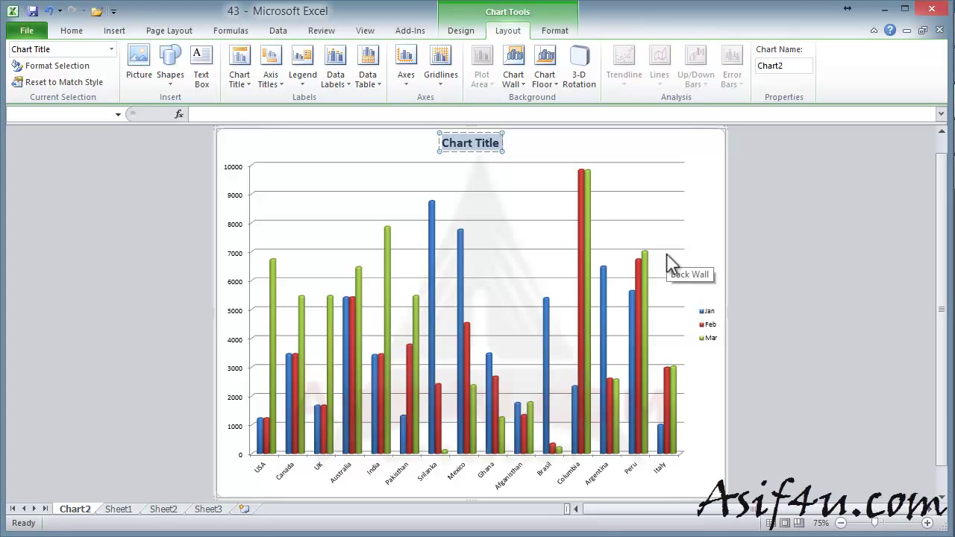
pyautogui.write('Sales report of Sof')
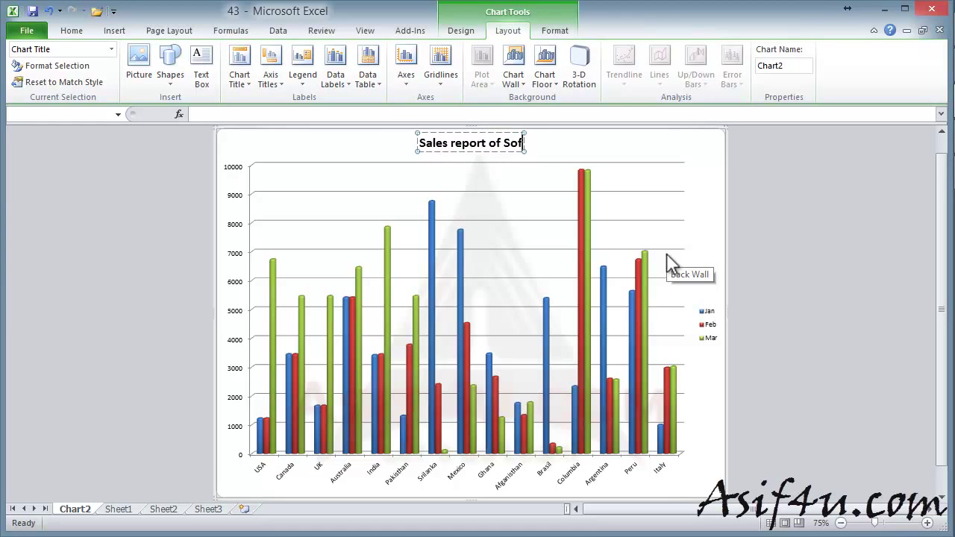
pyautogui.write('tware')
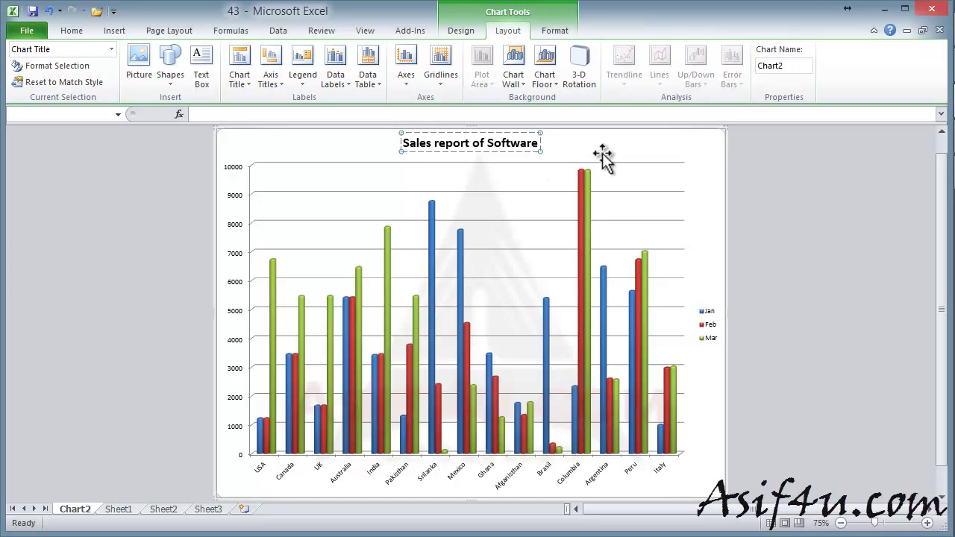
pyautogui.click(549, 143)
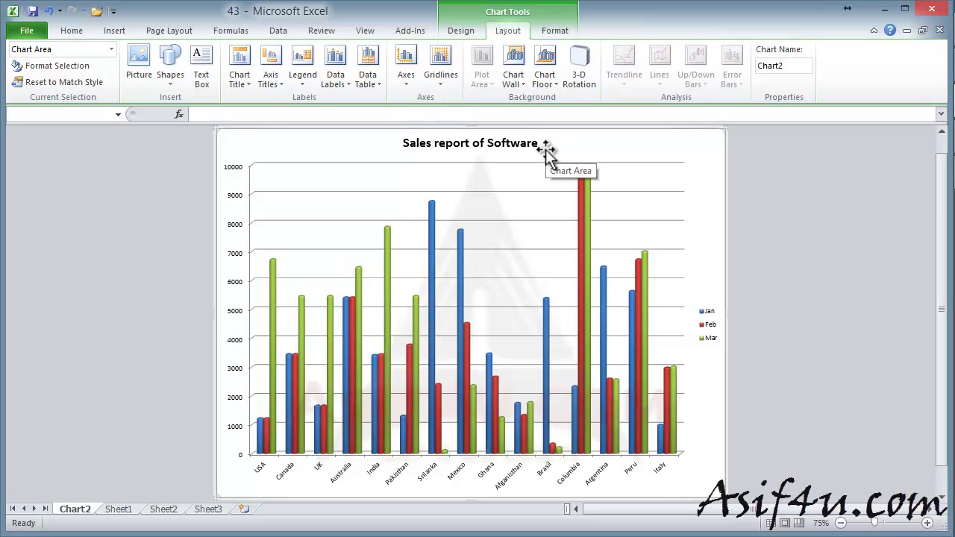
pyautogui.click(499, 143)
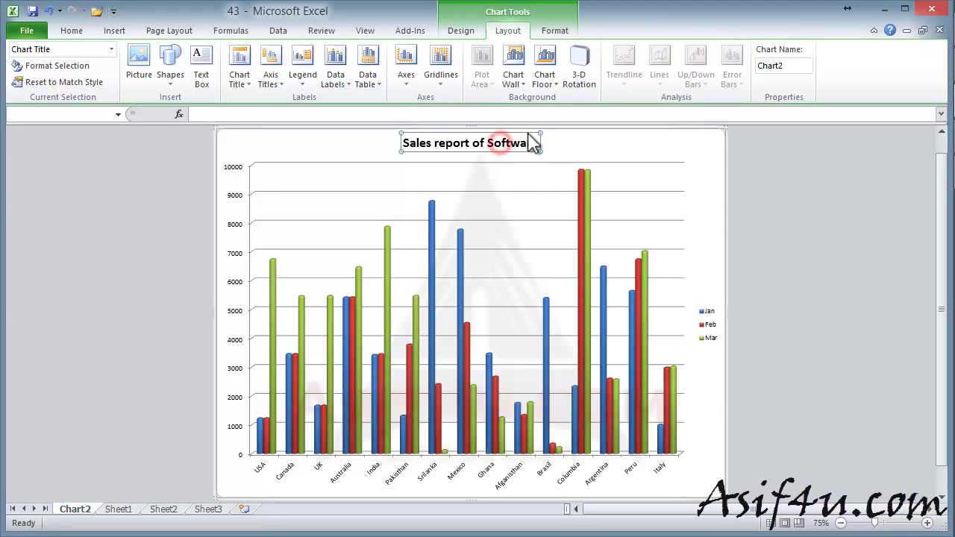
# - Give the title an orange WordArt style with an orange gradient text fill
pyautogui.click(556, 34)
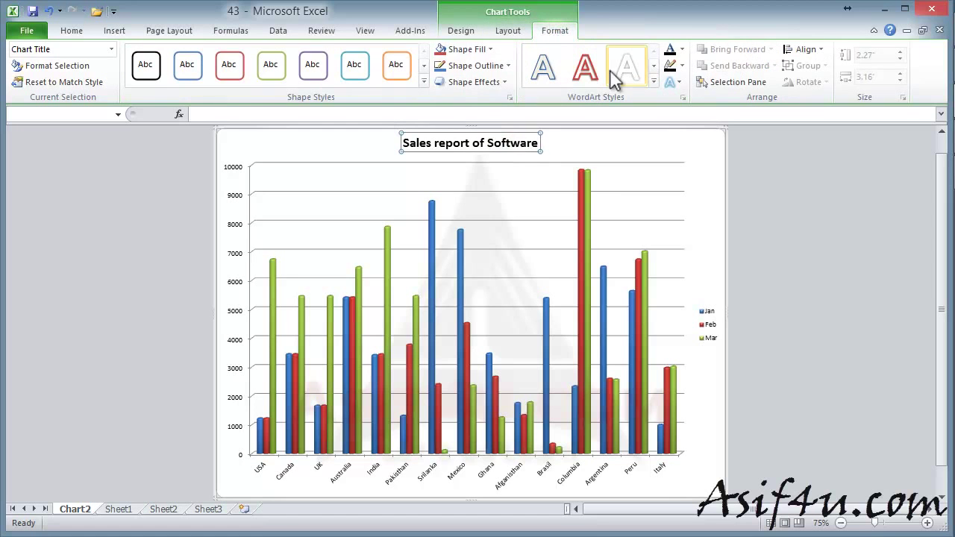
pyautogui.click(654, 82)
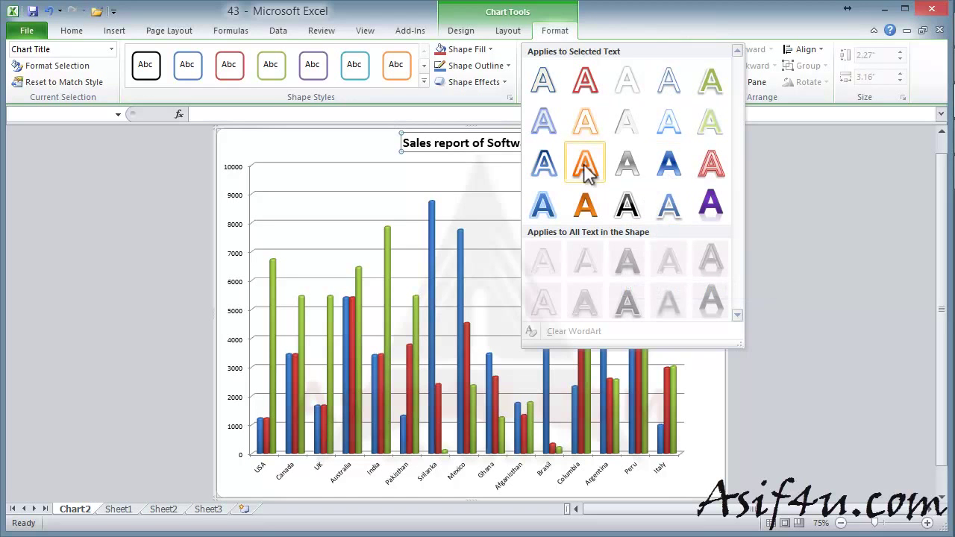
pyautogui.click(582, 205)
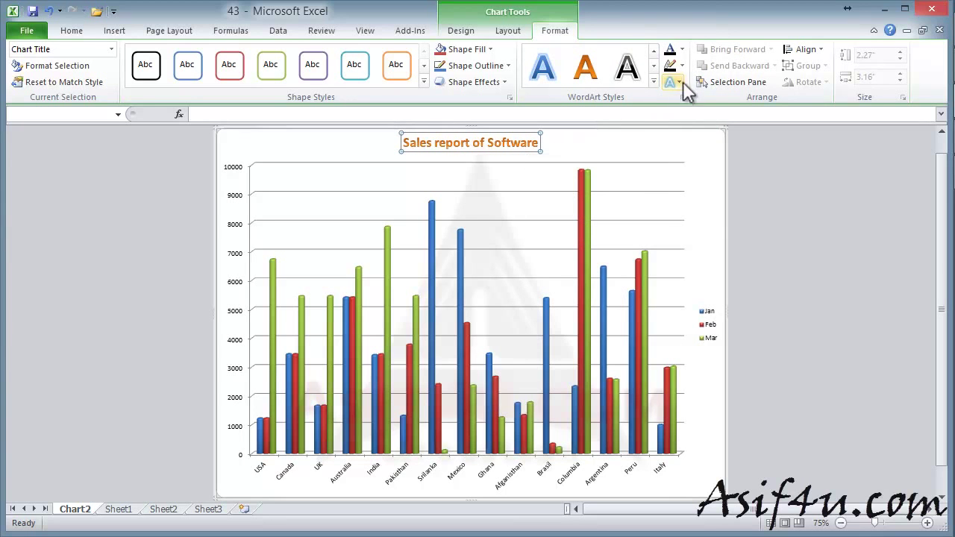
pyautogui.click(680, 49)
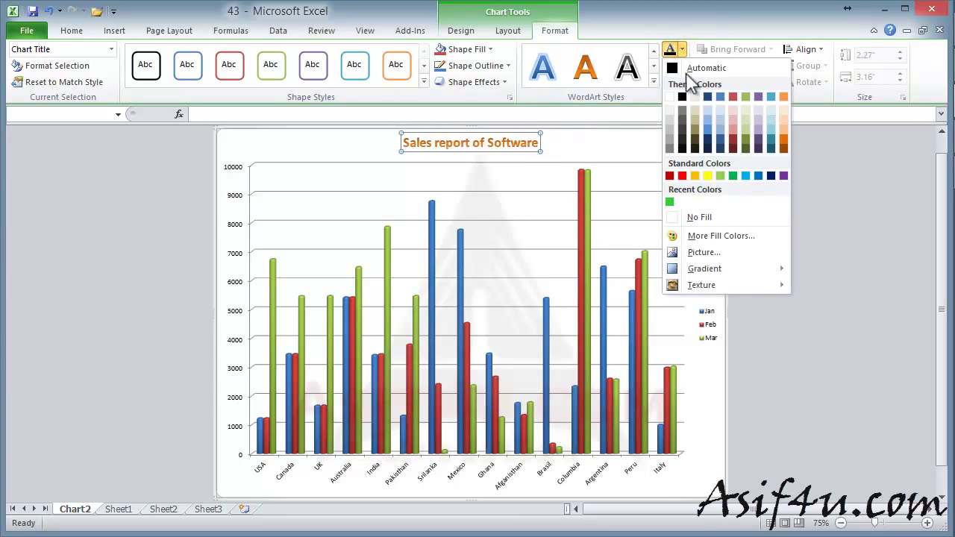
pyautogui.moveTo(704, 269)
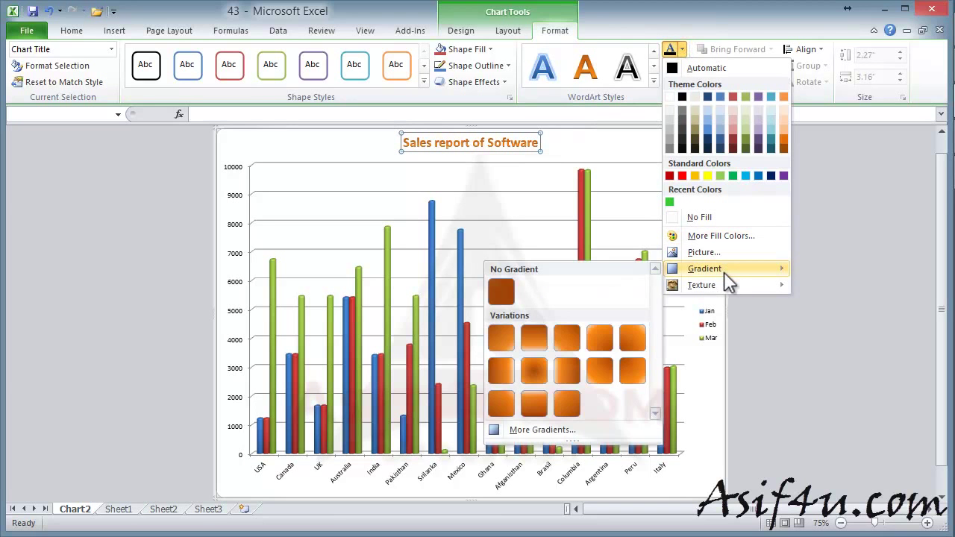
pyautogui.click(533, 370)
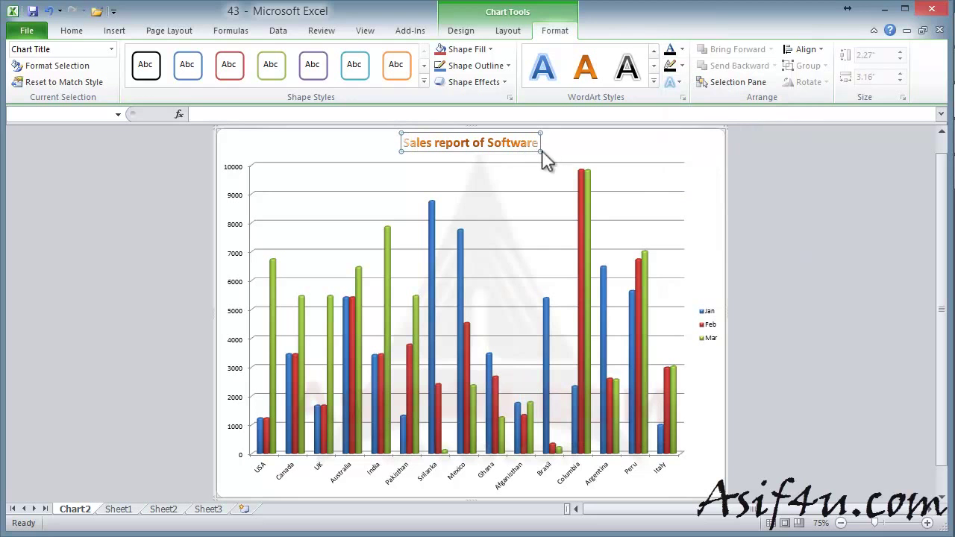
# - After trying green and purple shape styles, give the title the first-row outlined style with black text
pyautogui.click(423, 81)
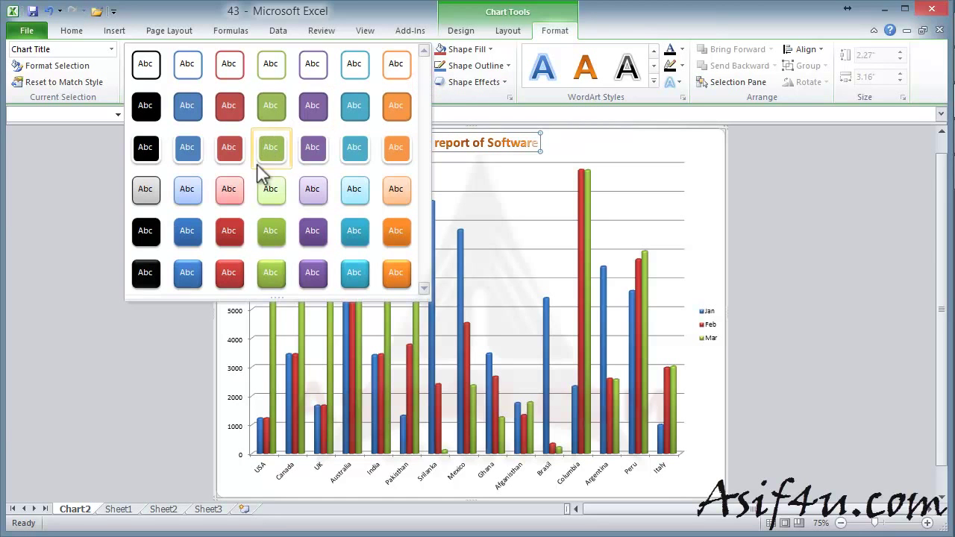
pyautogui.click(275, 283)
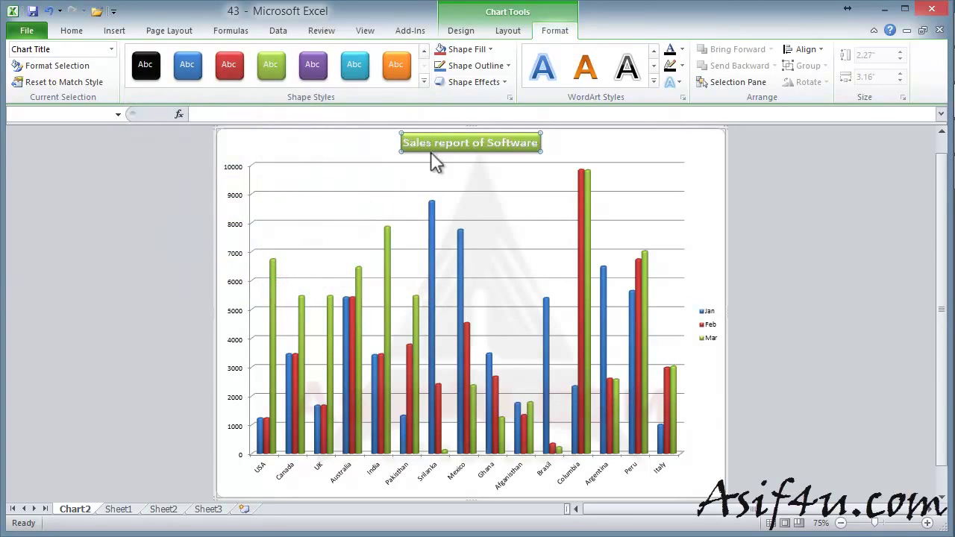
pyautogui.click(312, 64)
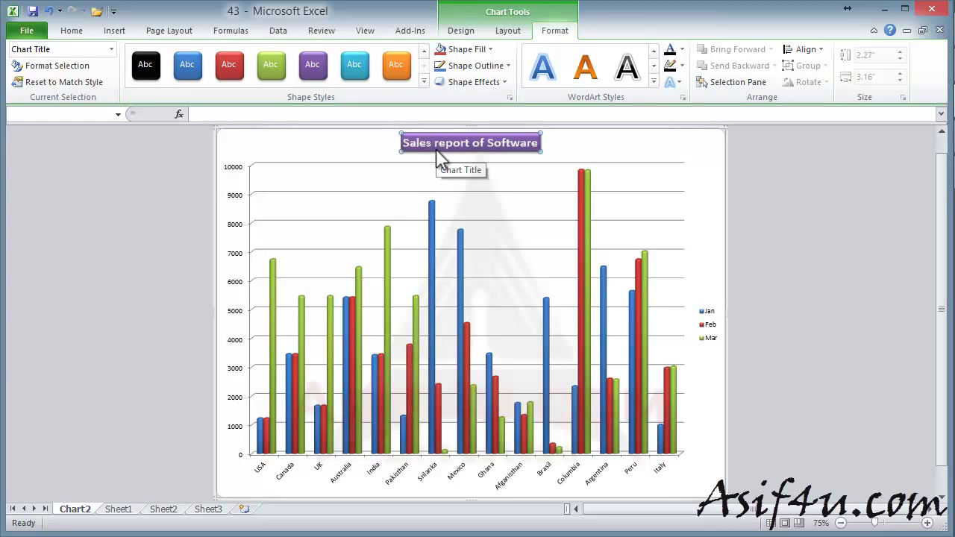
pyautogui.click(424, 82)
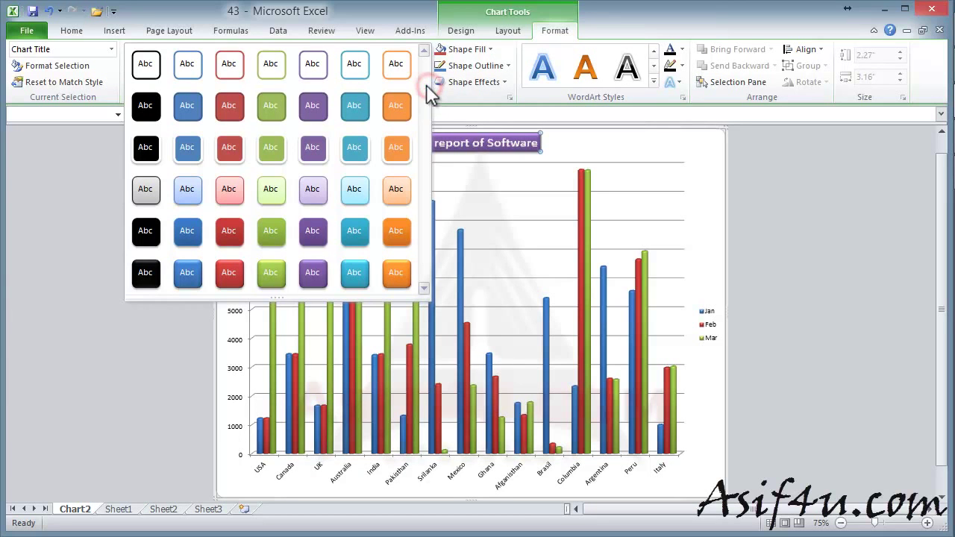
pyautogui.click(198, 75)
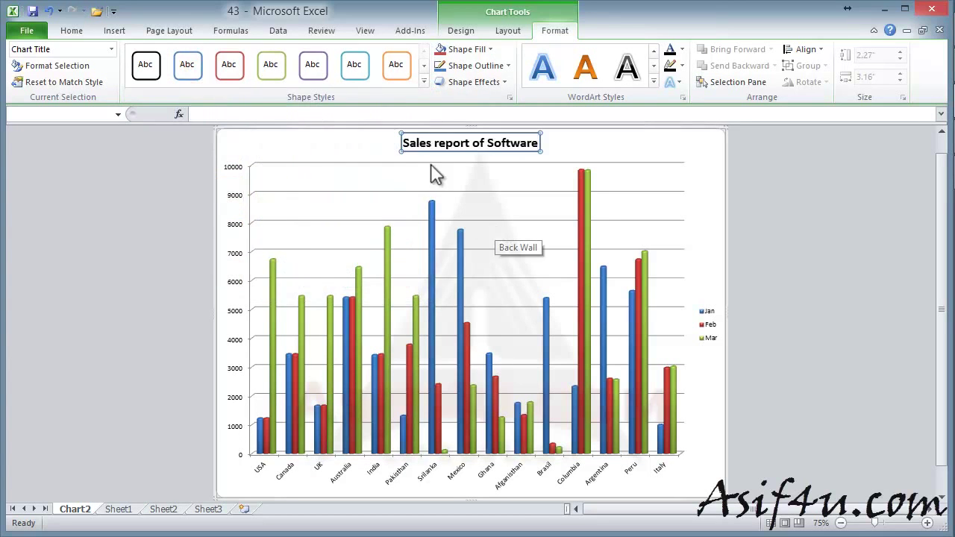
pyautogui.click(567, 142)
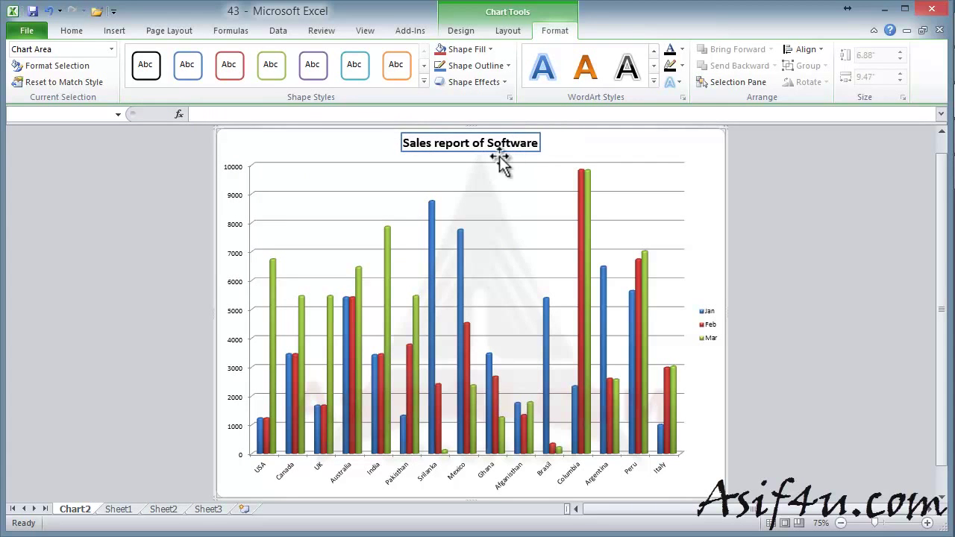
# - Leave the Chart Area fill colour unchanged and switch to the chart Layout tools
pyautogui.click(540, 139)
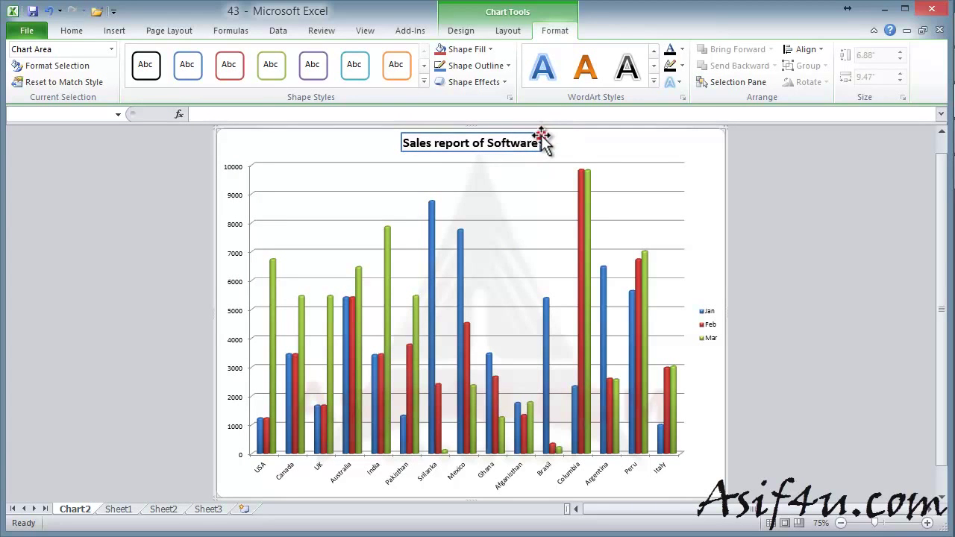
pyautogui.click(490, 49)
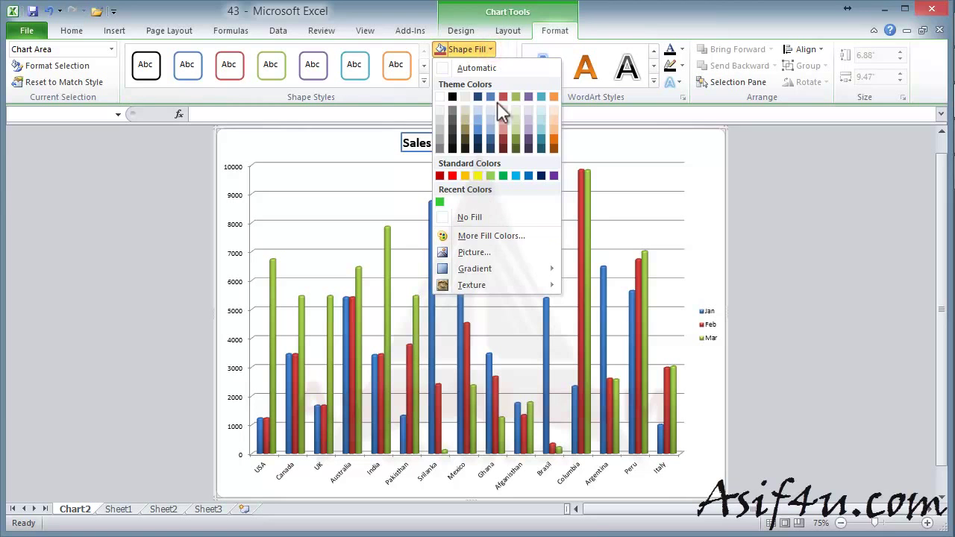
pyautogui.click(353, 98)
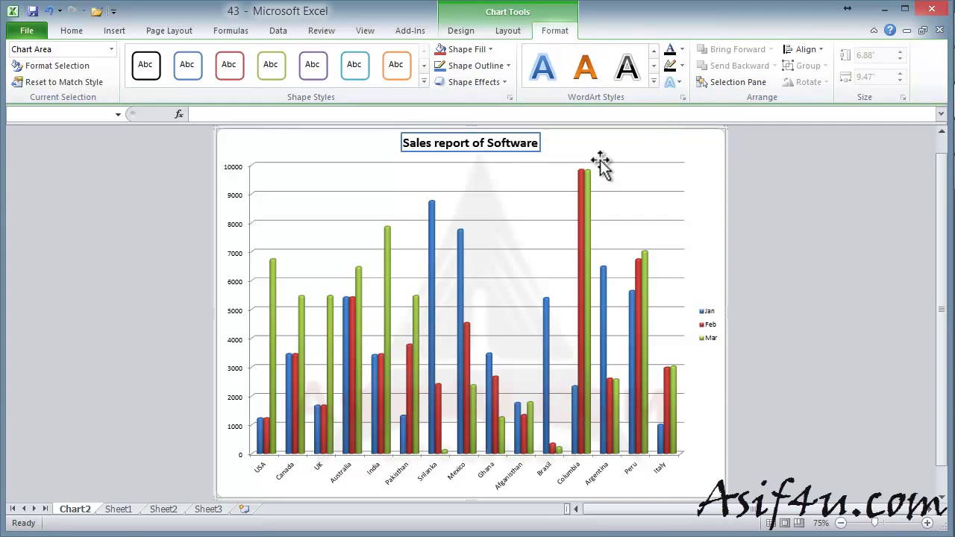
pyautogui.click(508, 30)
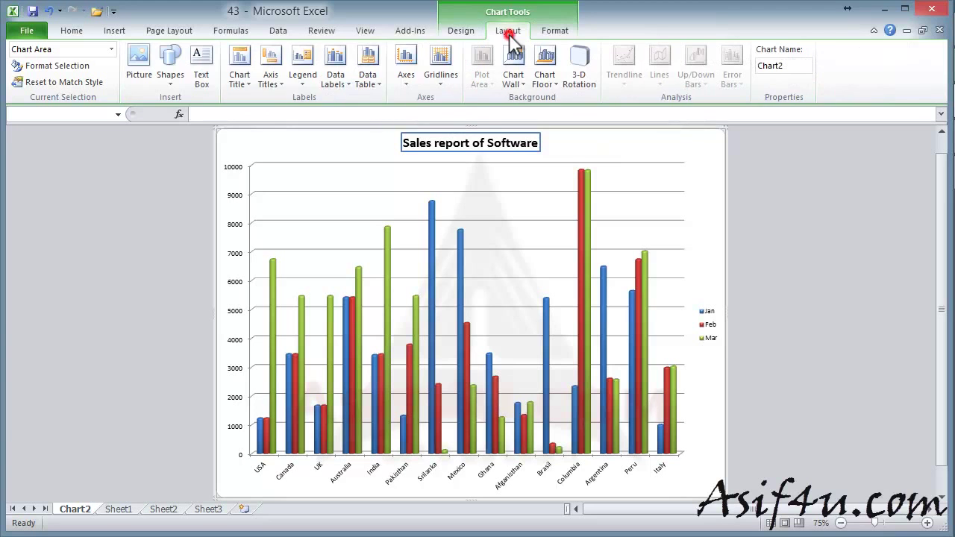
# - Add an axis title below the horizontal axis and a vertical-text title beside the value axis
pyautogui.click(278, 81)
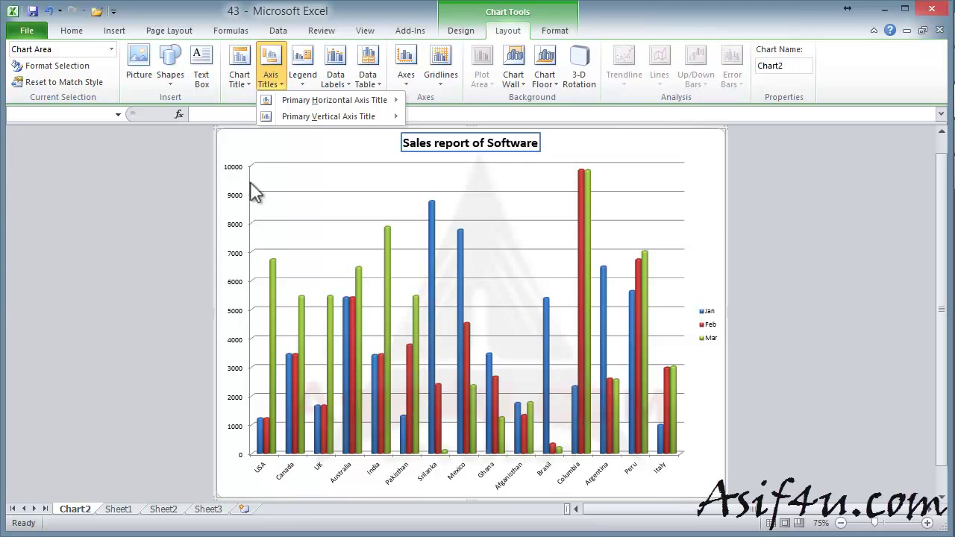
pyautogui.moveTo(334, 100)
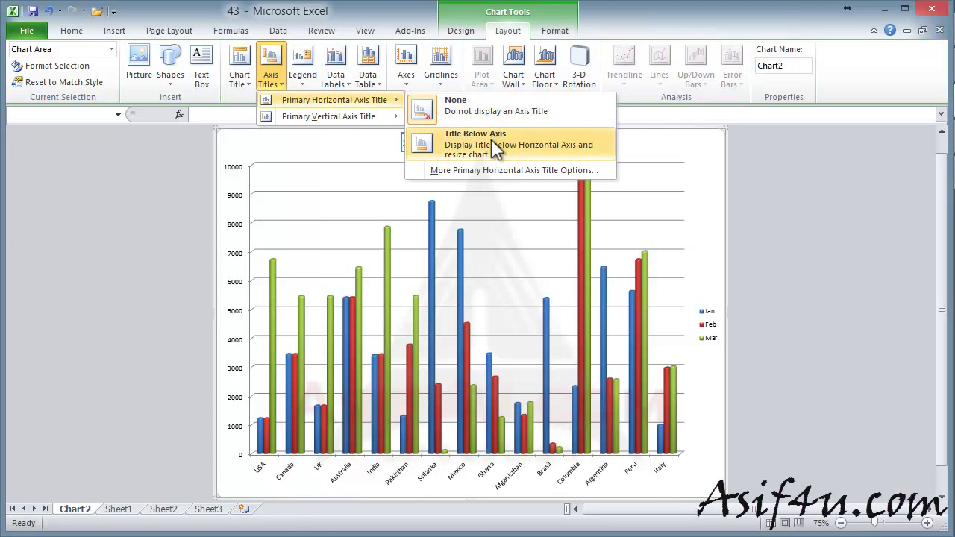
pyautogui.click(491, 146)
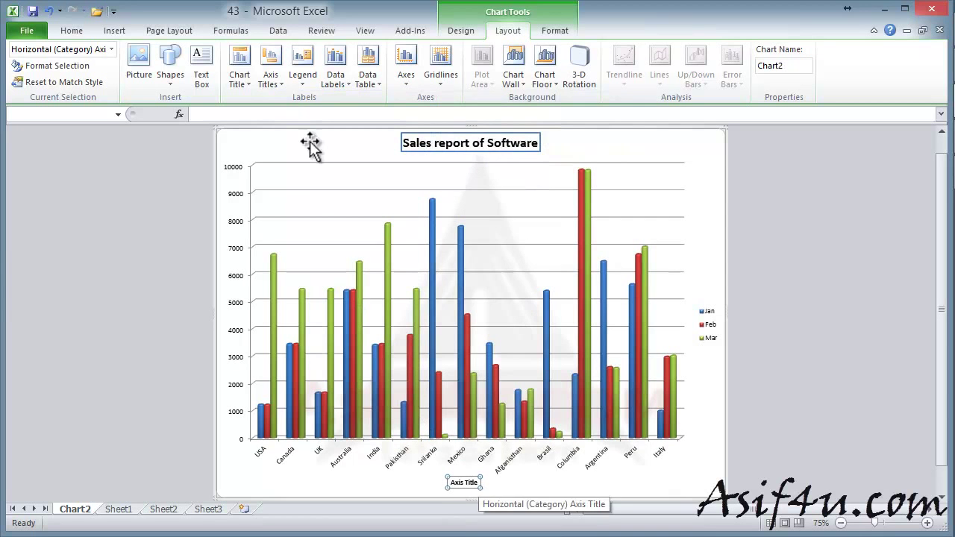
pyautogui.click(273, 84)
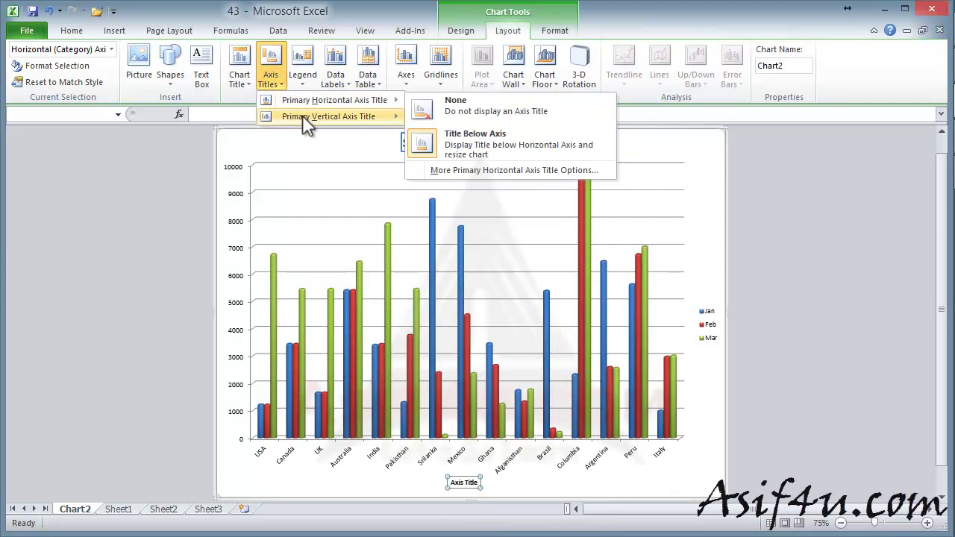
pyautogui.moveTo(328, 116)
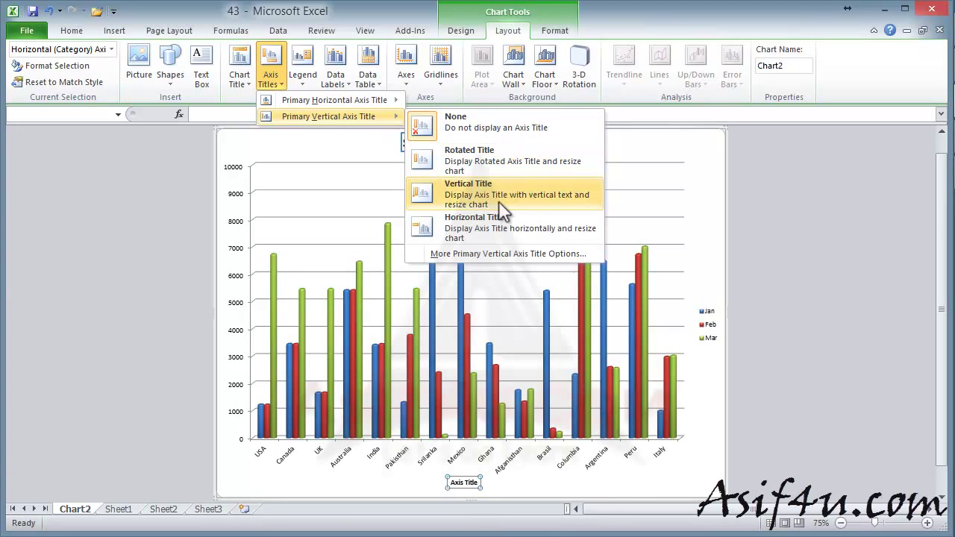
pyautogui.click(498, 195)
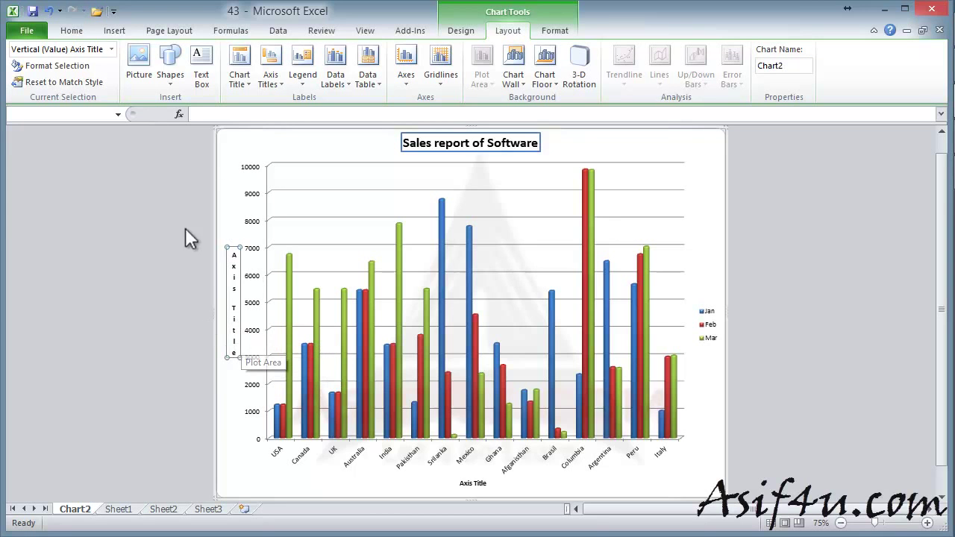
pyautogui.click(302, 79)
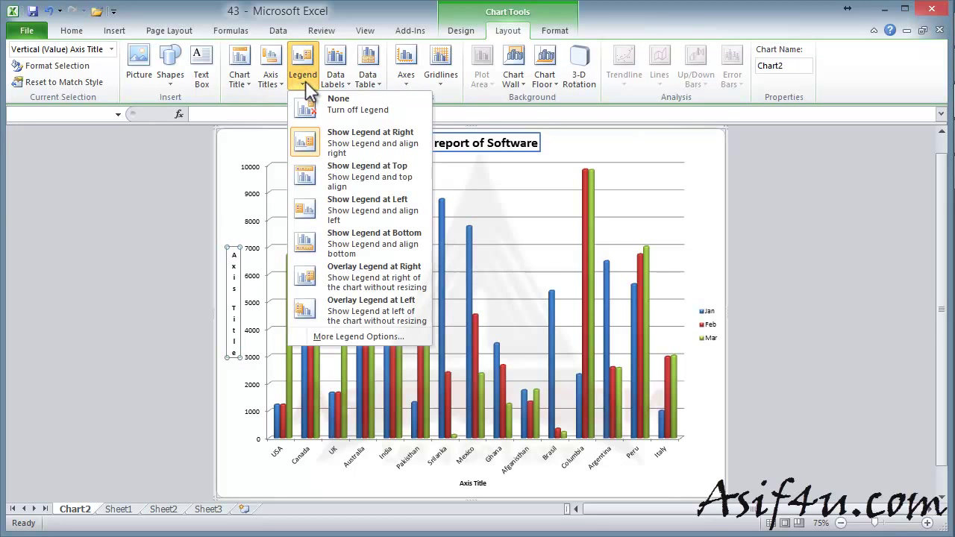
pyautogui.click(336, 81)
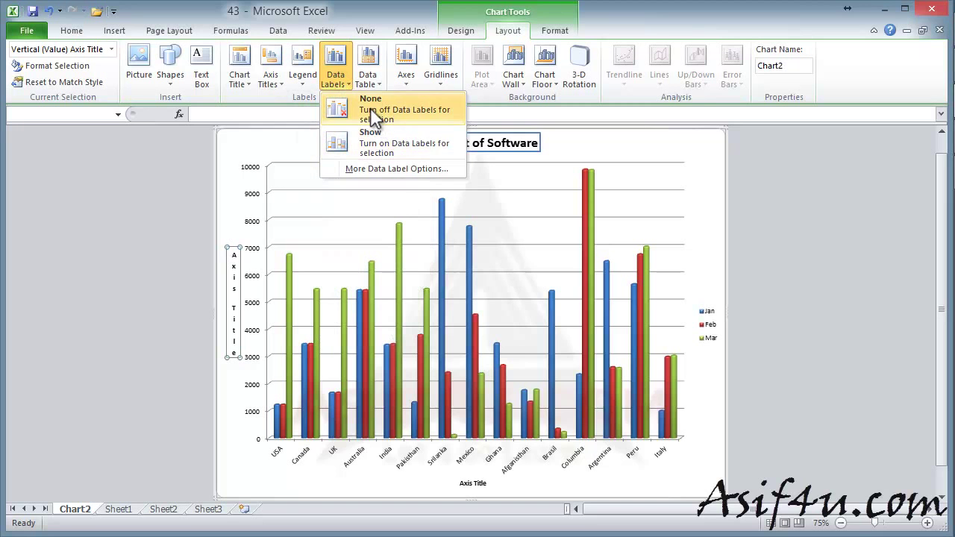
pyautogui.click(174, 210)
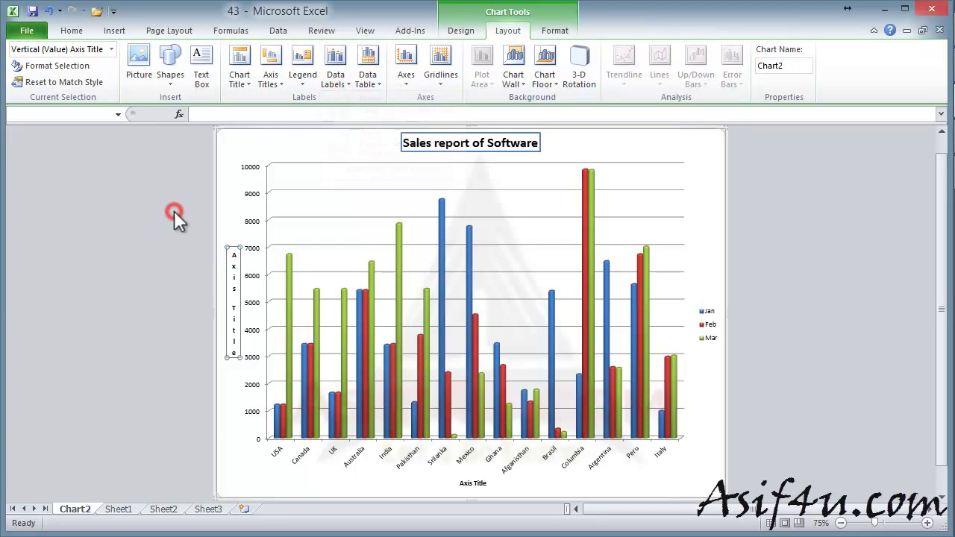
# - Show the primary vertical axis in thousands, scaled 0–10 with a Thousands label
pyautogui.click(422, 91)
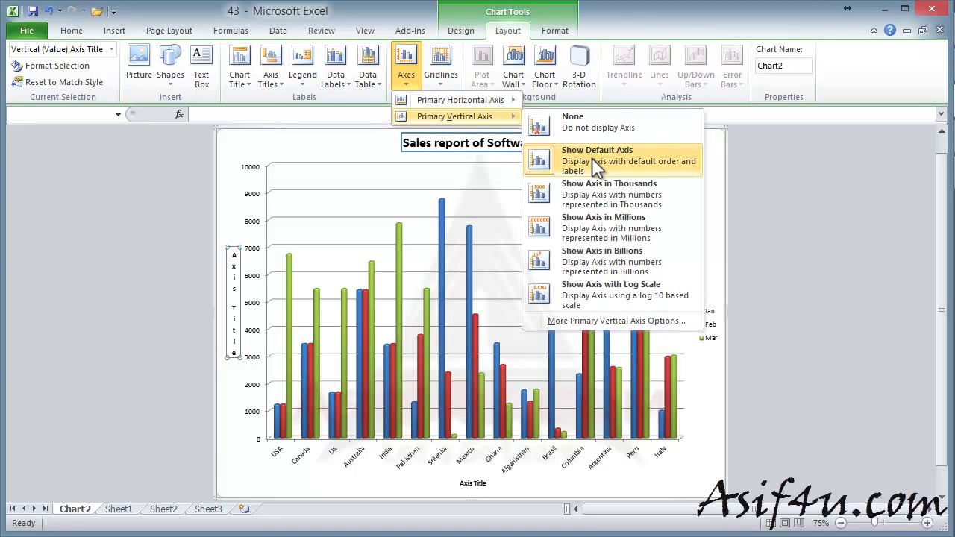
pyautogui.moveTo(454, 117)
pyautogui.click(602, 188)
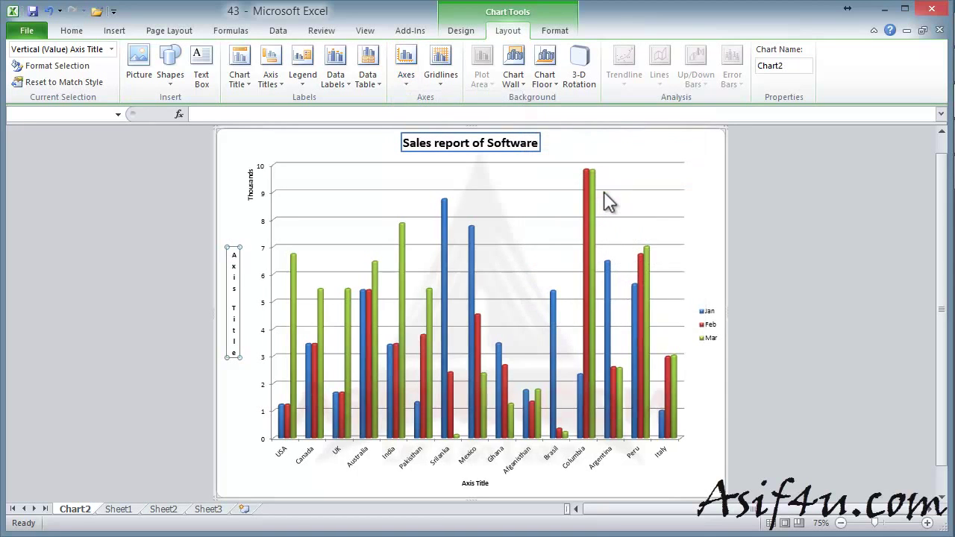
pyautogui.click(408, 78)
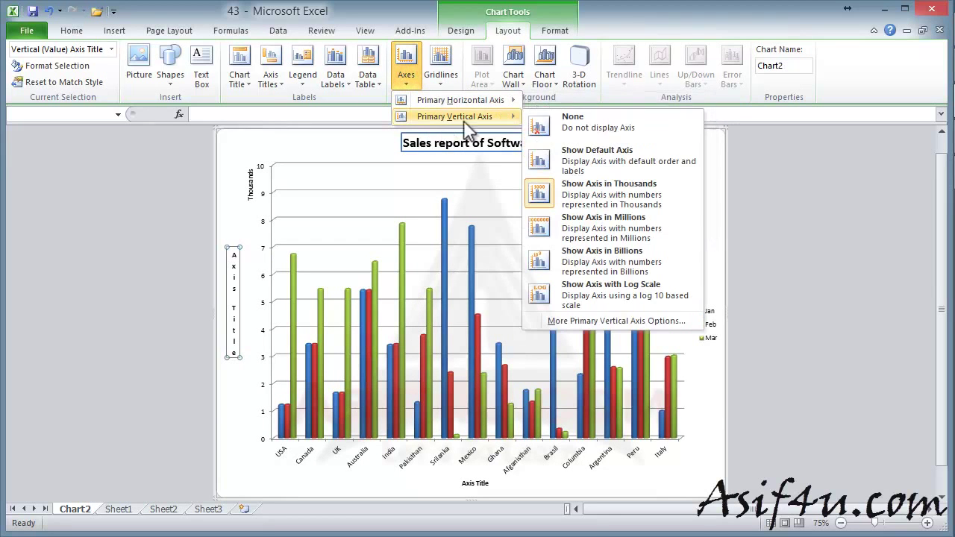
pyautogui.moveTo(455, 116)
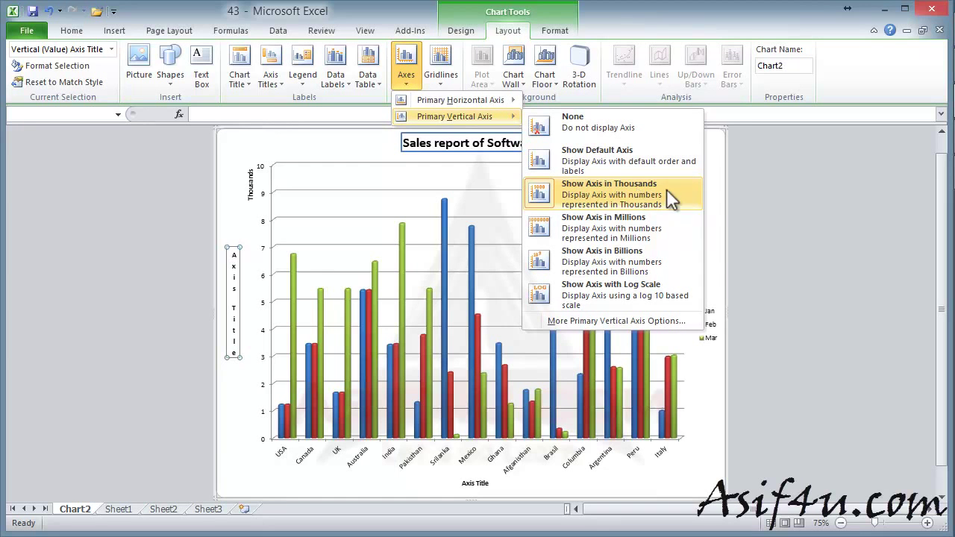
pyautogui.click(140, 335)
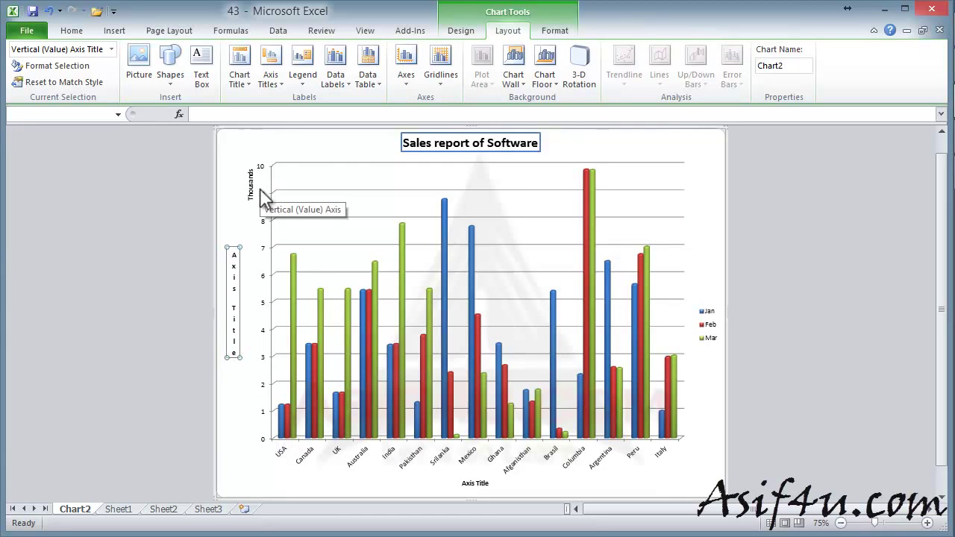
pyautogui.click(399, 78)
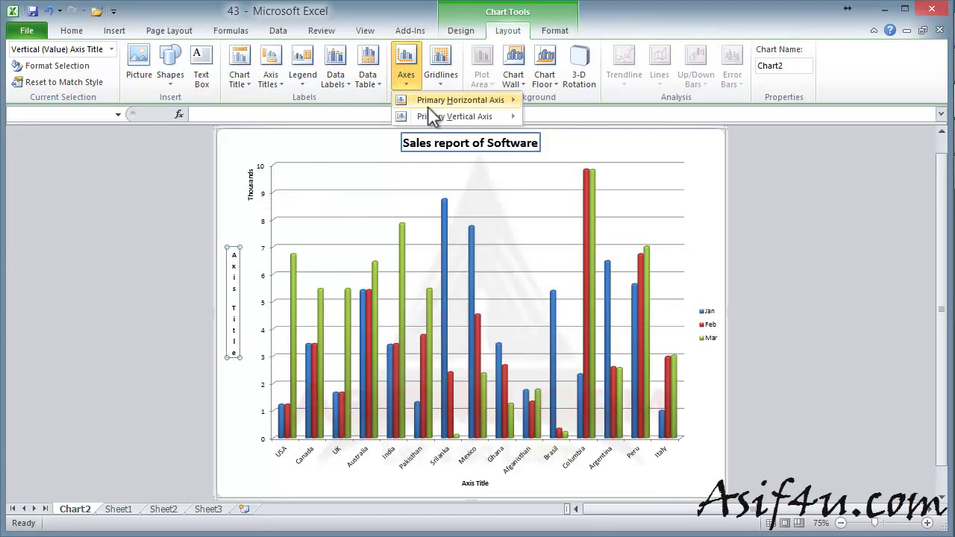
pyautogui.moveTo(454, 116)
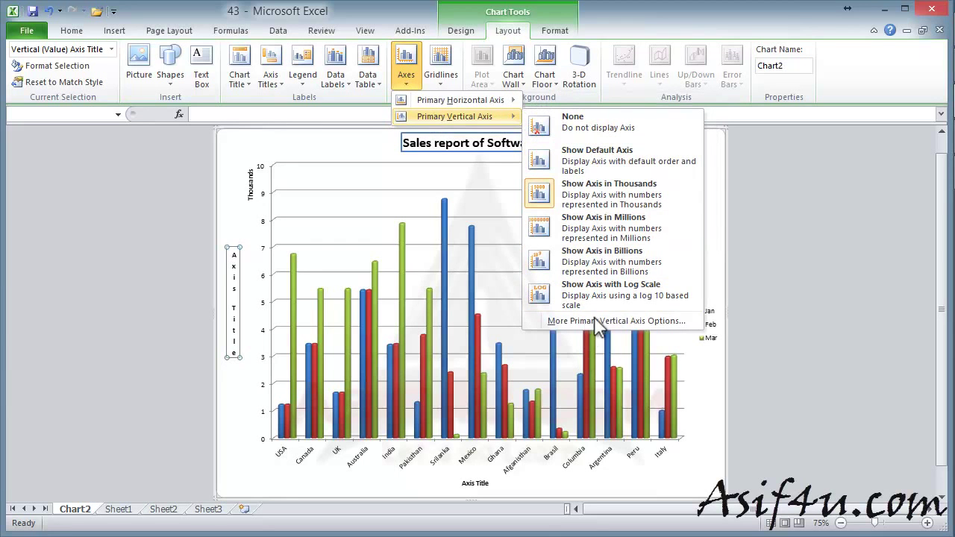
# - Confirm the vertical axis display units stay at Thousands in the full axis options
pyautogui.click(659, 323)
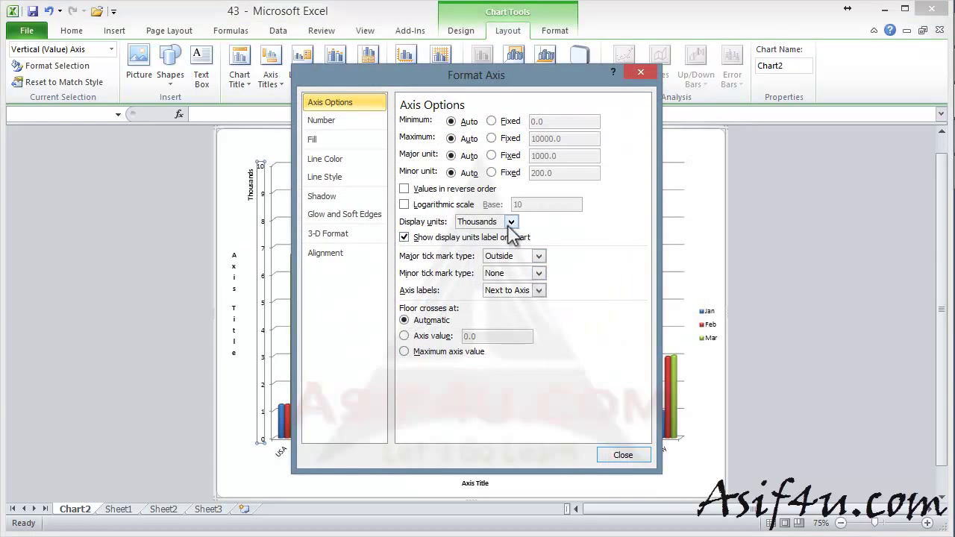
pyautogui.click(509, 223)
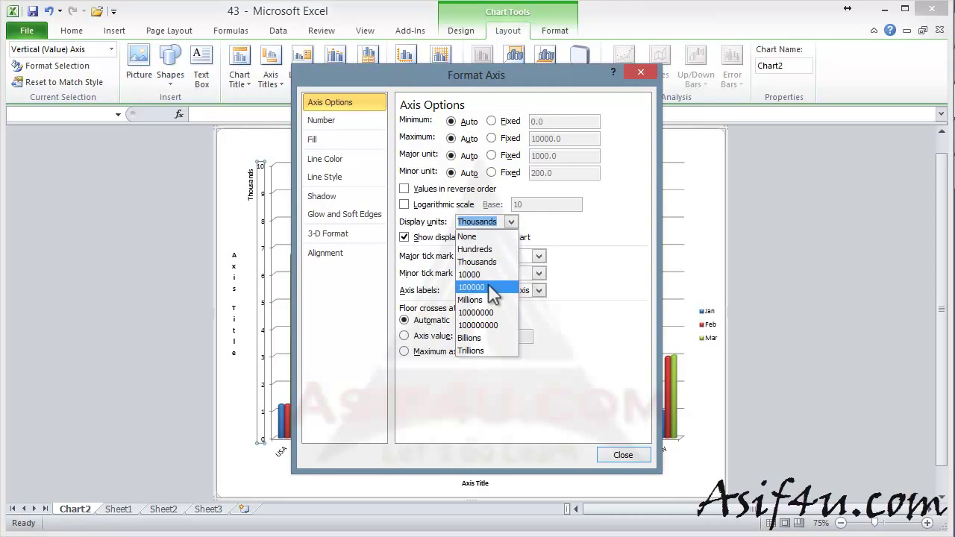
pyautogui.click(571, 284)
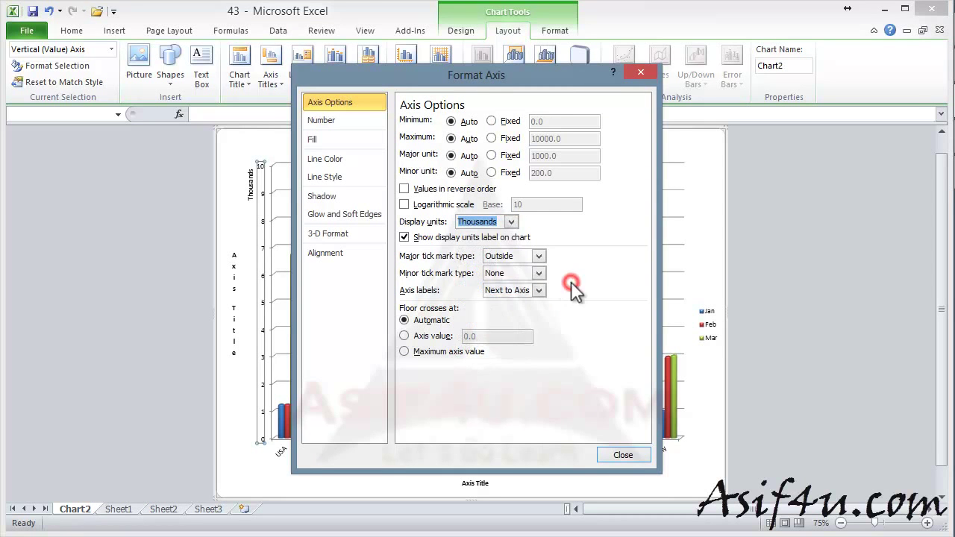
pyautogui.click(626, 456)
pyautogui.click(167, 202)
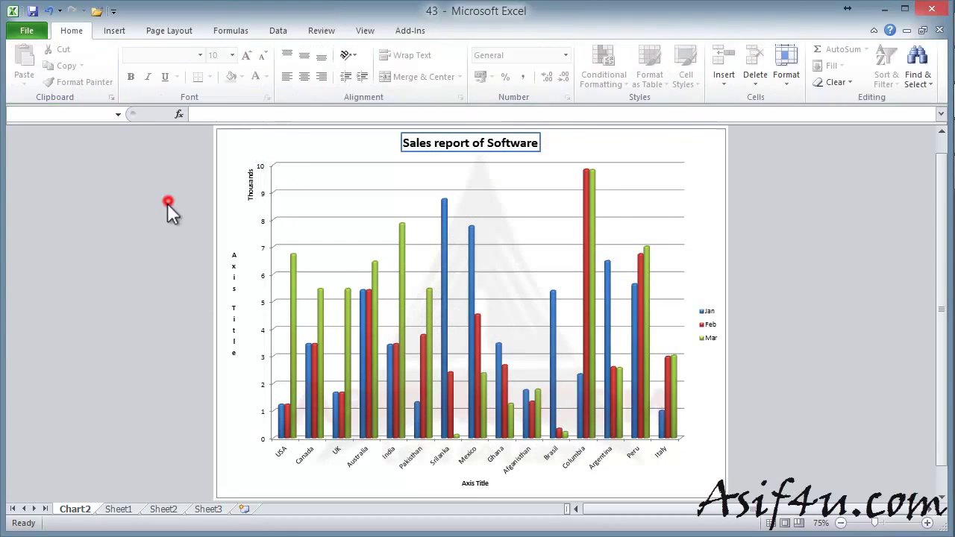